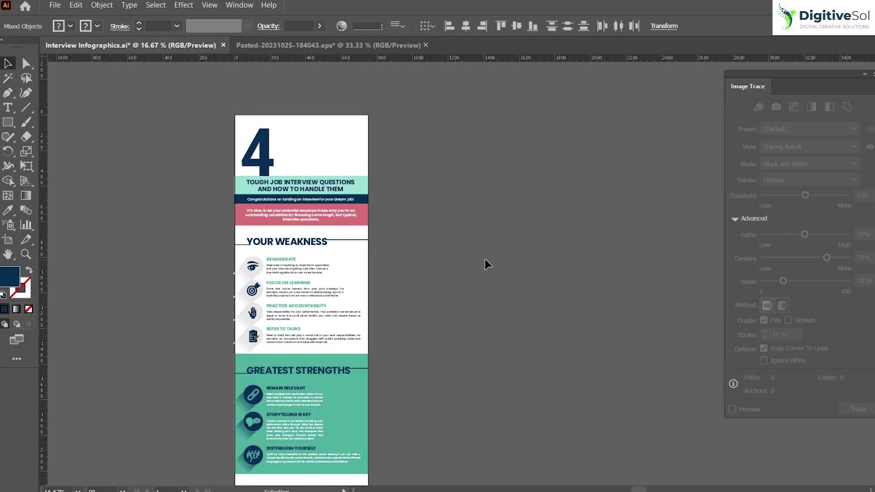
Step: Zoom in and pan around the infographic to inspect its header area
{"action": "key", "text": "ctrl+="}
{"action": "left_click_drag", "start_coordinate": [414, 231], "coordinate": [451, 238]}
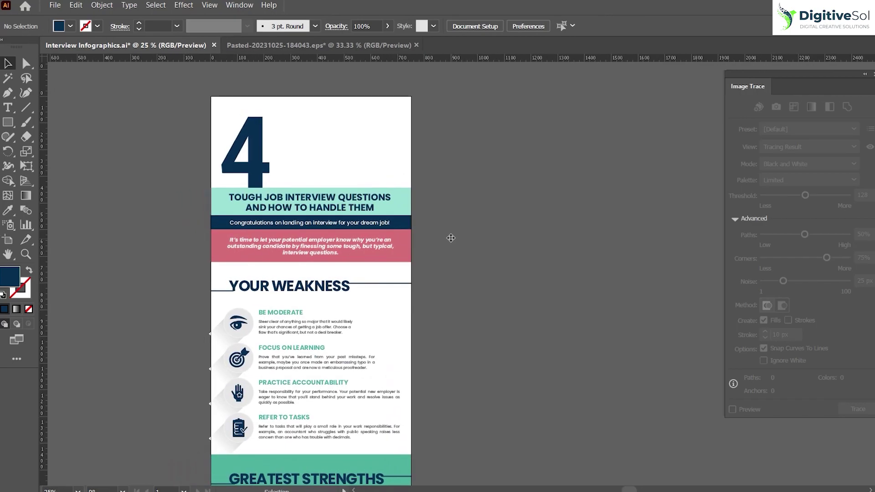
{"action": "left_click_drag", "start_coordinate": [444, 286], "coordinate": [459, 283]}
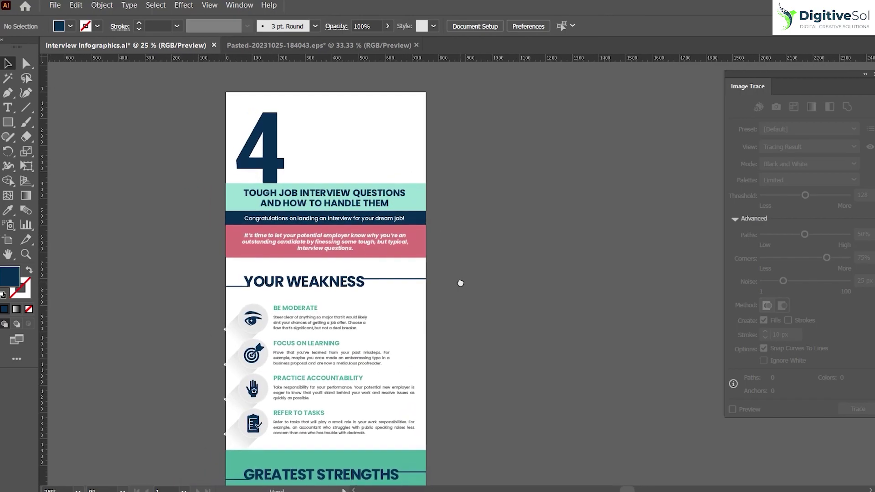
{"action": "key", "text": "ctrl+="}
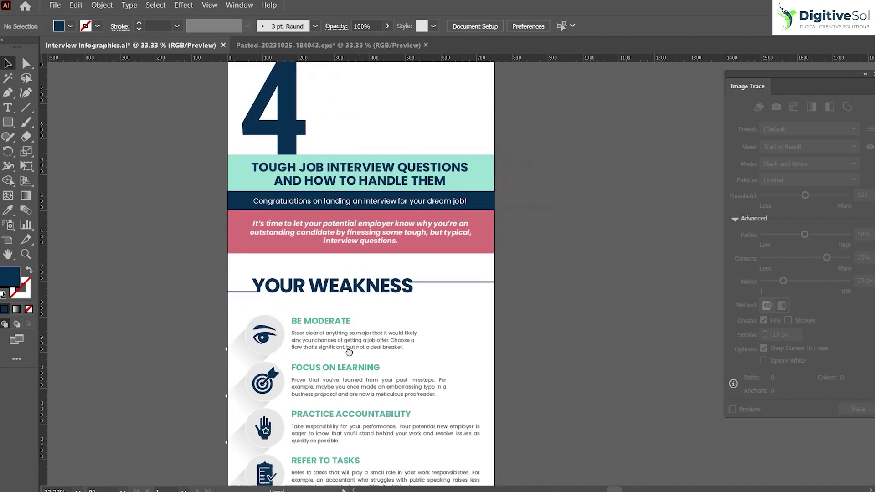
{"action": "left_click_drag", "start_coordinate": [535, 299], "coordinate": [519, 314]}
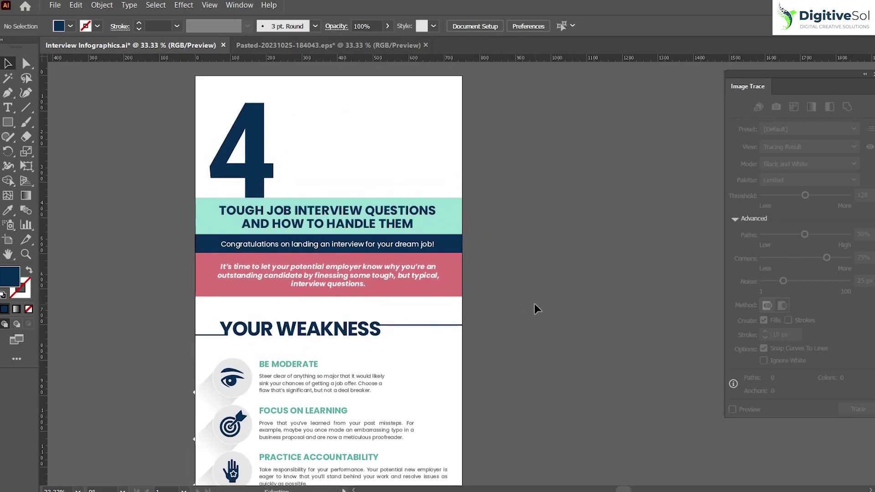
{"action": "scroll", "coordinate": [534, 304], "scroll_direction": "down", "scroll_amount": 3}
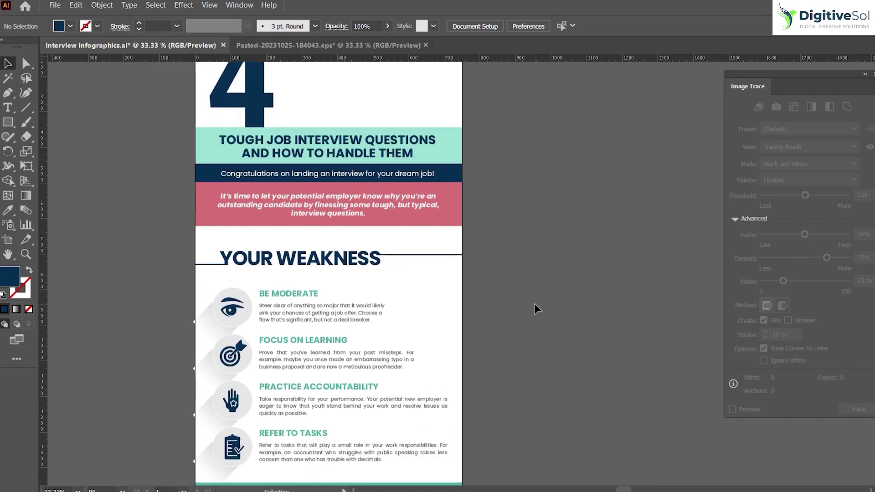
{"action": "scroll", "coordinate": [534, 304], "scroll_direction": "up", "scroll_amount": 3}
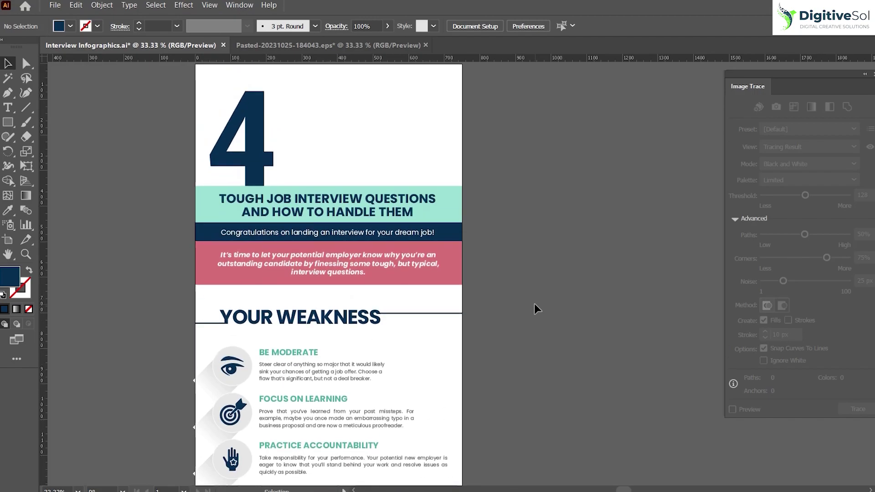
{"action": "scroll", "coordinate": [534, 305], "scroll_direction": "down", "scroll_amount": 3}
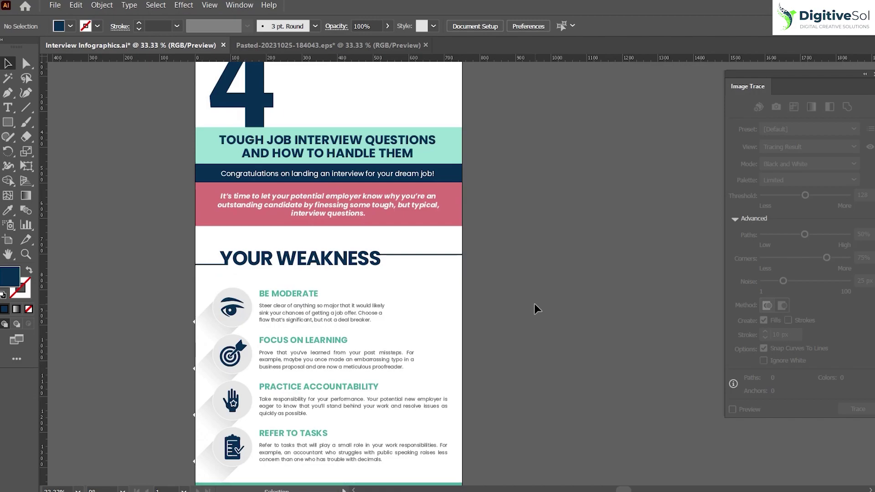
{"action": "scroll", "coordinate": [534, 304], "scroll_direction": "up", "scroll_amount": 3}
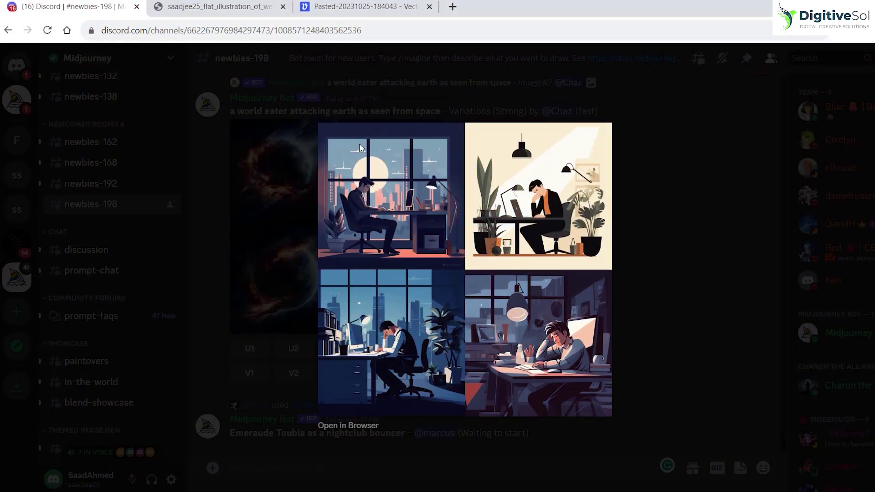
Step: Submit an /imagine prompt for a flat, limited-colour interviewer-and-interviewee illustration at --ar 16:9
{"action": "left_click", "coordinate": [317, 116]}
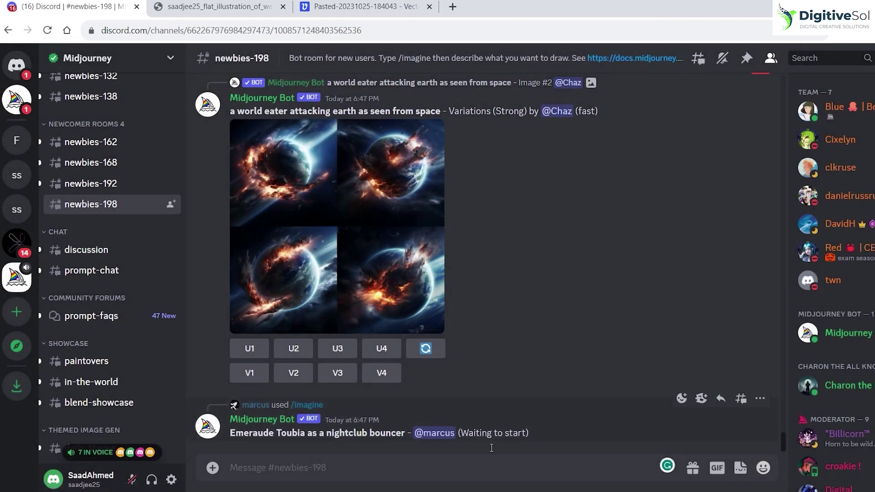
{"action": "left_click", "coordinate": [492, 470]}
{"action": "type", "text": "/imagi"}
{"action": "key", "text": "Tab"}
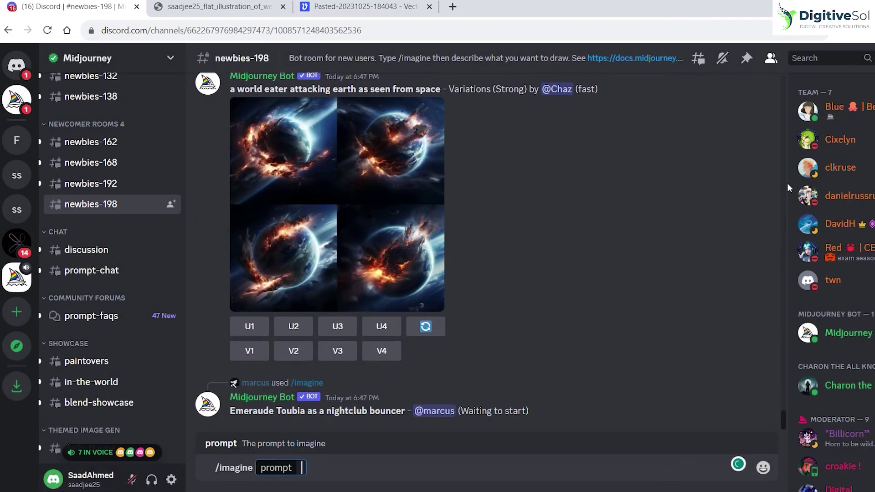
{"action": "type", "text": "flat illustration"}
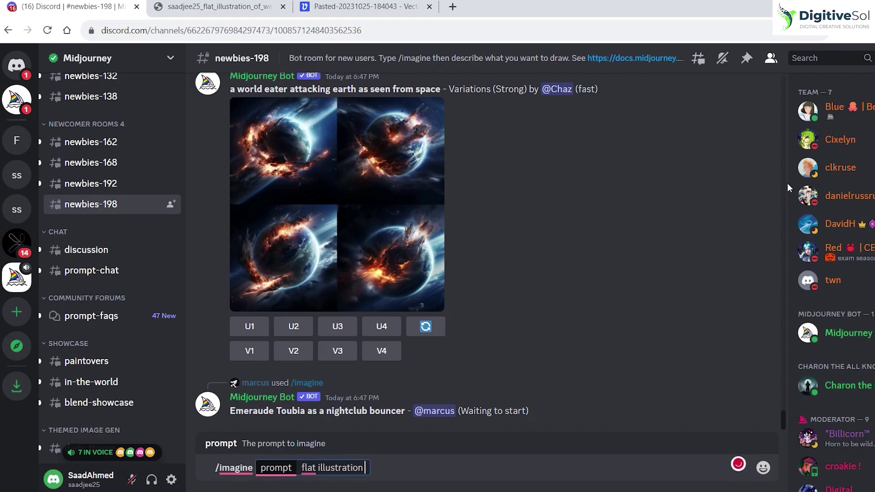
{"action": "type", "text": " of interviewer and in"}
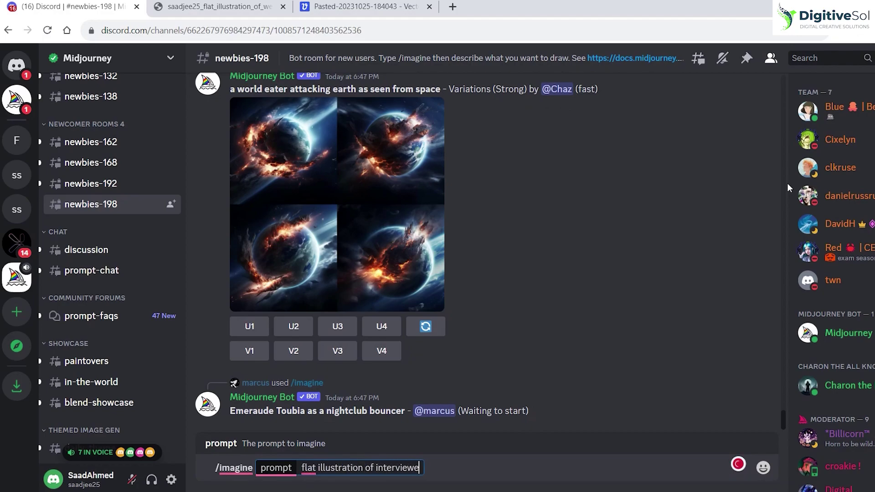
{"action": "type", "text": "terviewee sittin"}
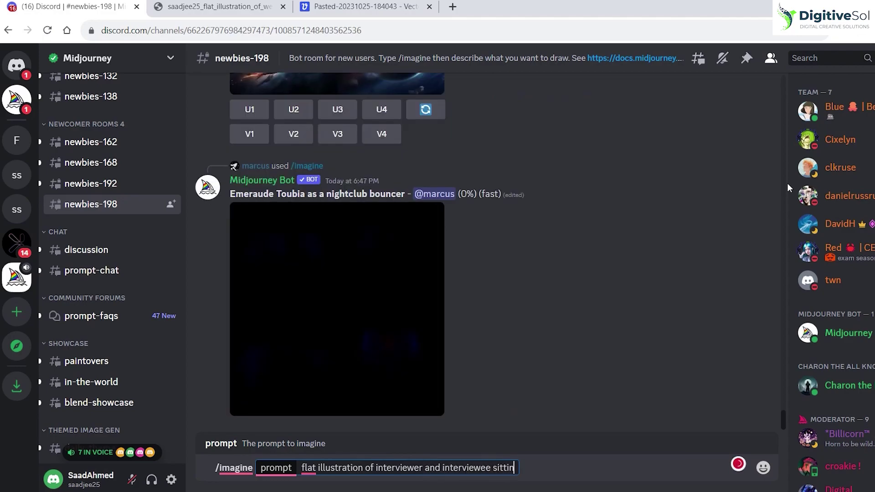
{"action": "type", "text": "g infront of ea"}
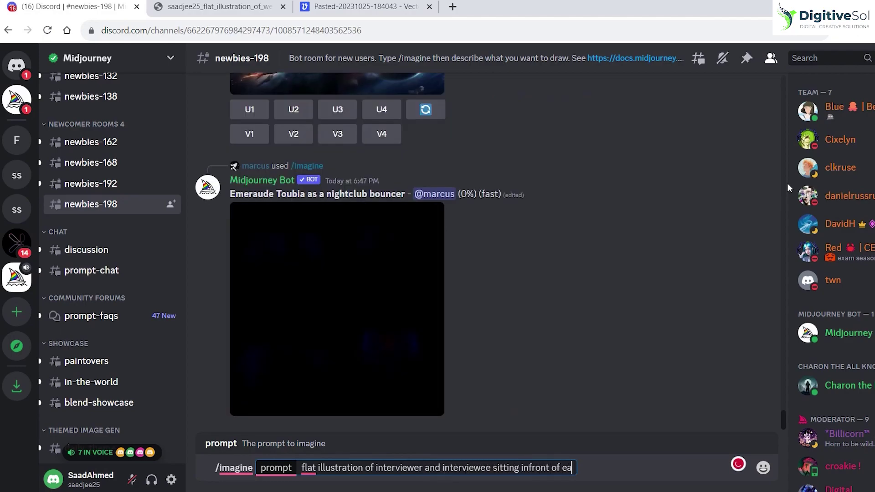
{"action": "type", "text": "ch other,"}
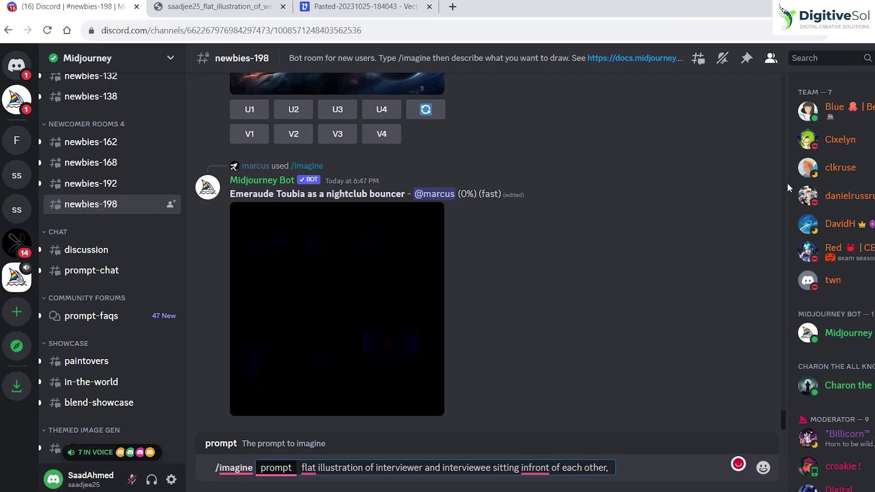
{"action": "type", "text": " limited colors, --ar "}
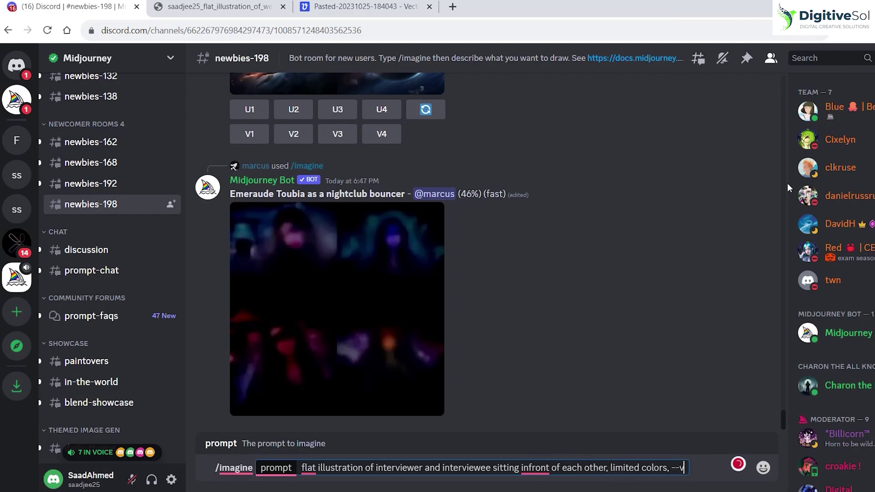
{"action": "type", "text": "16"}
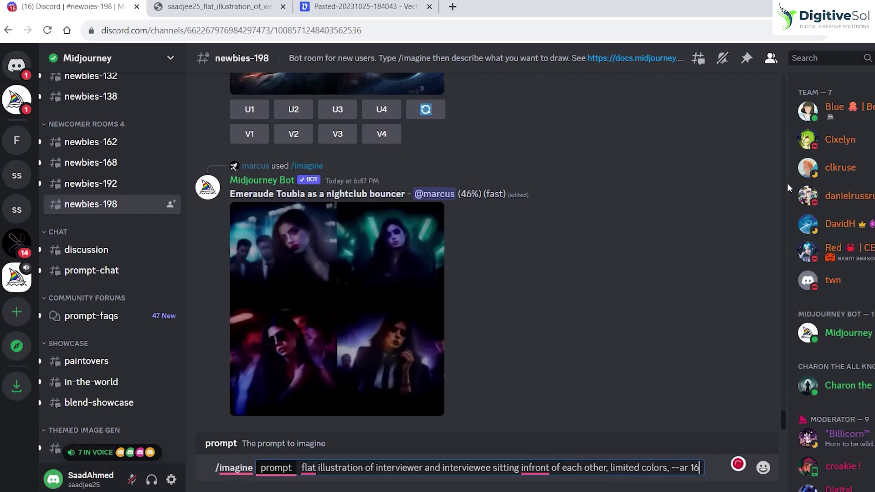
{"action": "type", "text": ":9 --v 5.2"}
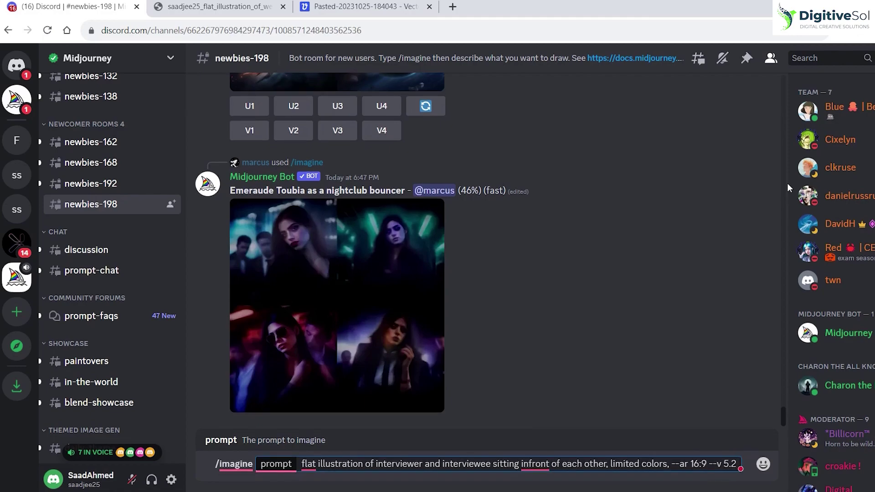
{"action": "key", "text": "Return"}
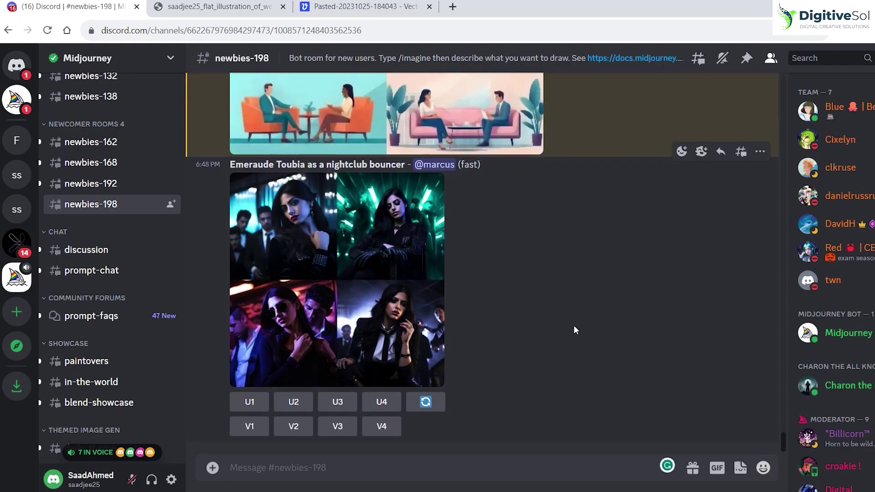
Step: Review the generated grid and upscale the bottom-left interview illustration
{"action": "left_click", "coordinate": [524, 255]}
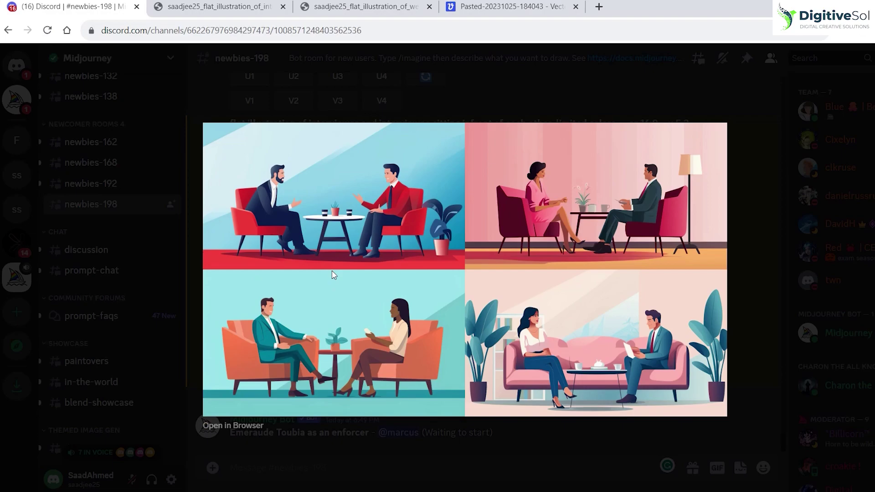
{"action": "left_click", "coordinate": [751, 157]}
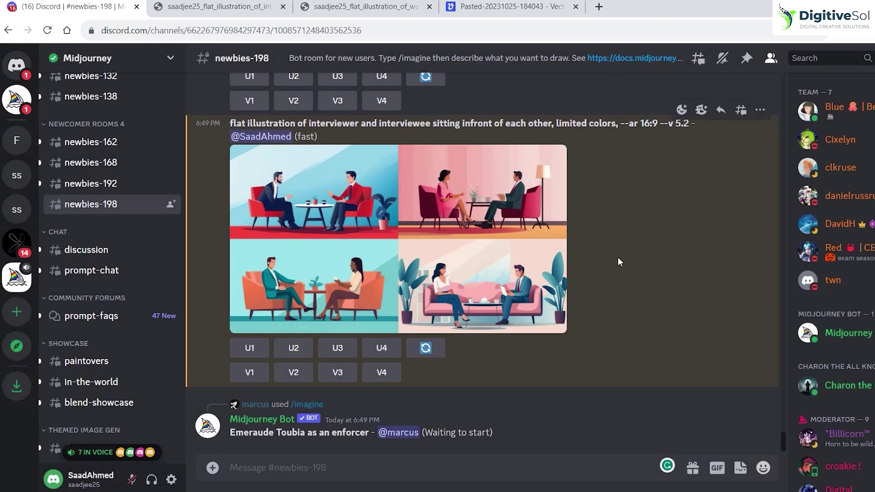
{"action": "left_click_drag", "start_coordinate": [556, 123], "coordinate": [618, 126]}
{"action": "scroll", "coordinate": [601, 212], "scroll_direction": "up", "scroll_amount": 5}
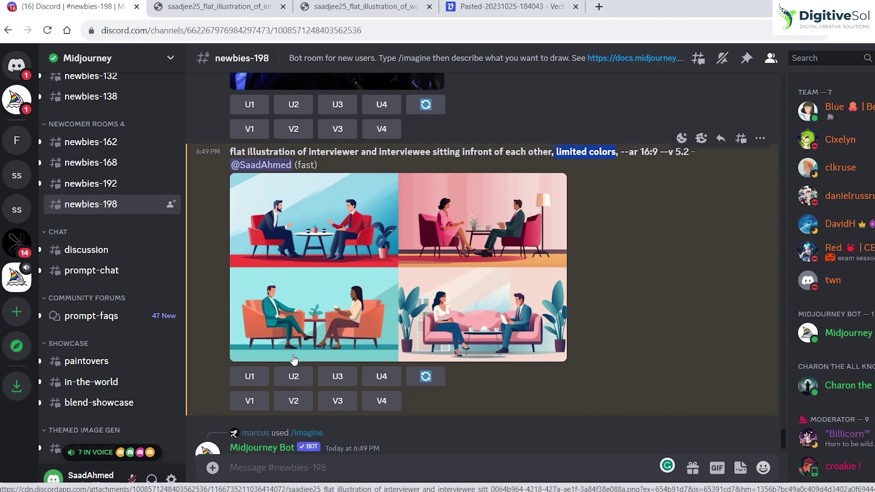
{"action": "left_click", "coordinate": [337, 378]}
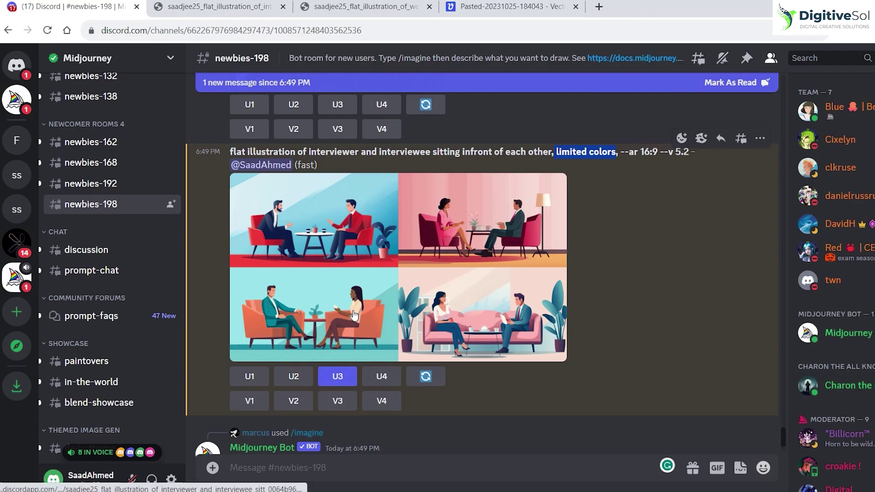
Step: Open the upscaled illustration at full size and copy its image address
{"action": "scroll", "coordinate": [354, 316], "scroll_direction": "down", "scroll_amount": 5}
{"action": "left_click", "coordinate": [501, 273]}
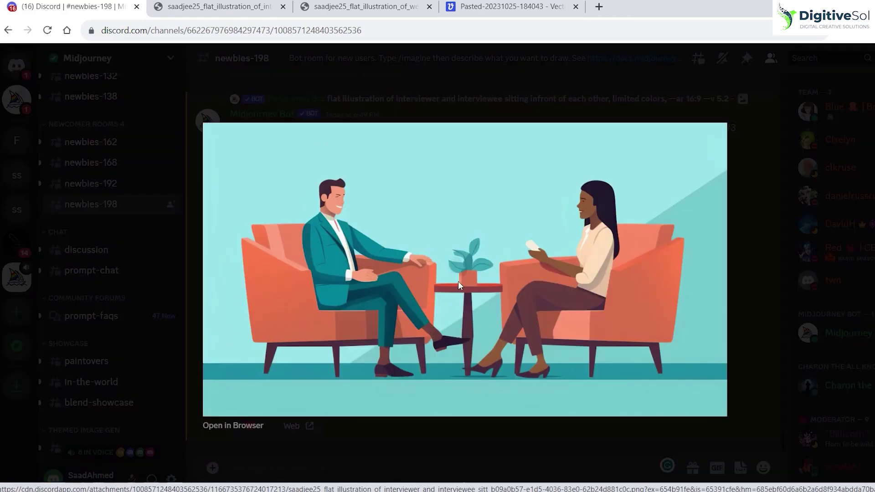
{"action": "right_click", "coordinate": [462, 255]}
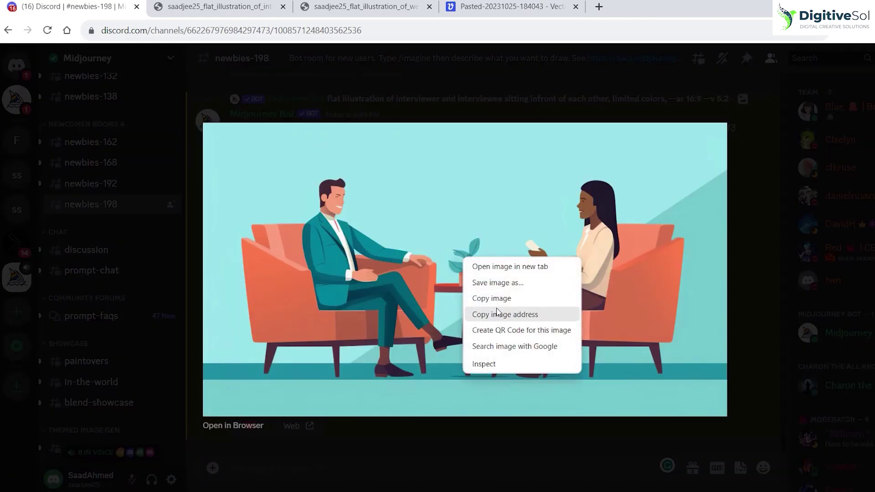
{"action": "left_click", "coordinate": [499, 313]}
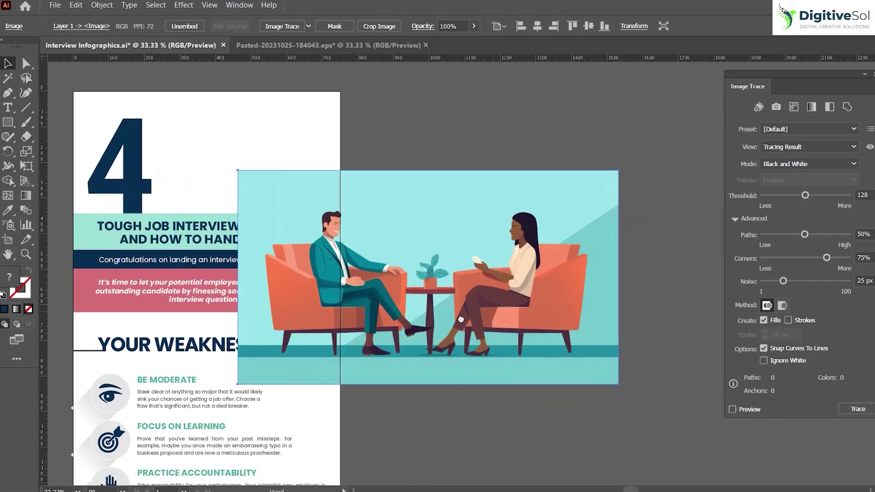
Step: Move the pasted illustration beside the infographic and run Image Trace in Color mode
{"action": "left_click_drag", "start_coordinate": [355, 330], "coordinate": [375, 275]}
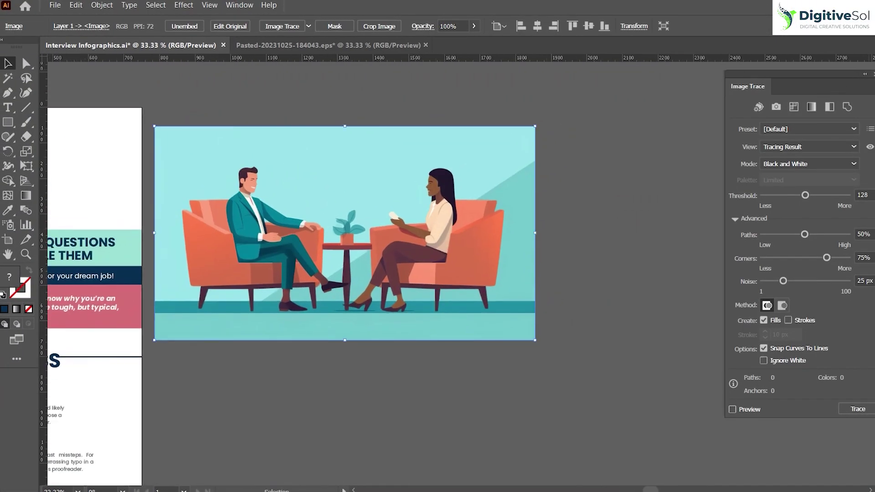
{"action": "left_click", "coordinate": [873, 74]}
{"action": "left_click", "coordinate": [239, 5]}
{"action": "left_click", "coordinate": [260, 269]}
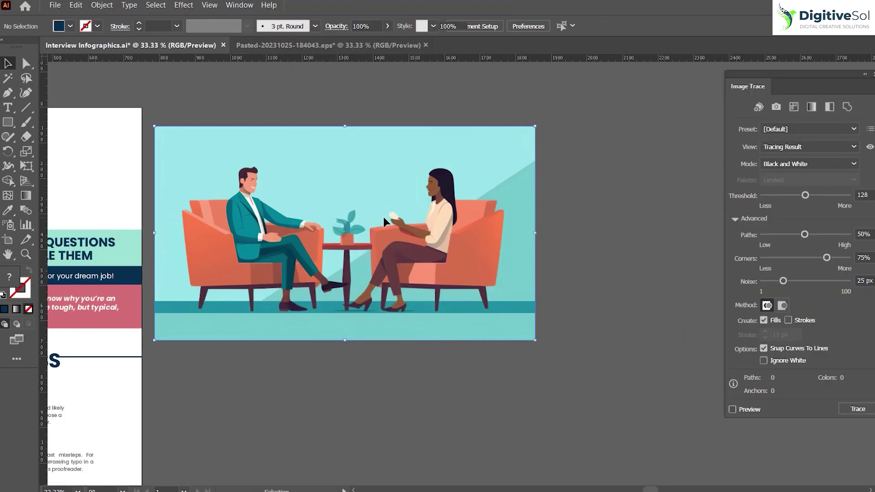
{"action": "left_click", "coordinate": [841, 163]}
{"action": "left_click", "coordinate": [817, 177]}
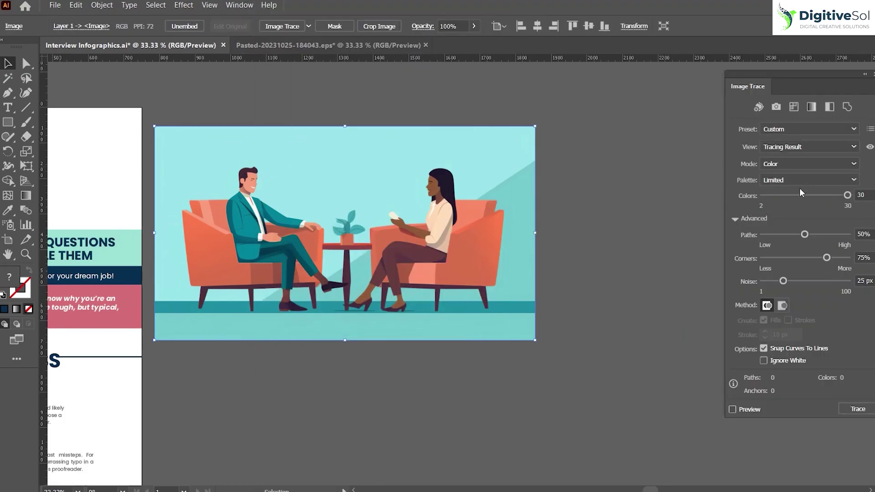
{"action": "left_click", "coordinate": [858, 408]}
Step: Refine the trace to 30 colours, Paths 65%, Corners 100%, Noise 6 px, and expand it
{"action": "mouse_move", "coordinate": [839, 197]}
{"action": "left_mouse_down"}
{"action": "mouse_move", "coordinate": [770, 196]}
{"action": "mouse_move", "coordinate": [849, 196]}
{"action": "left_mouse_up"}
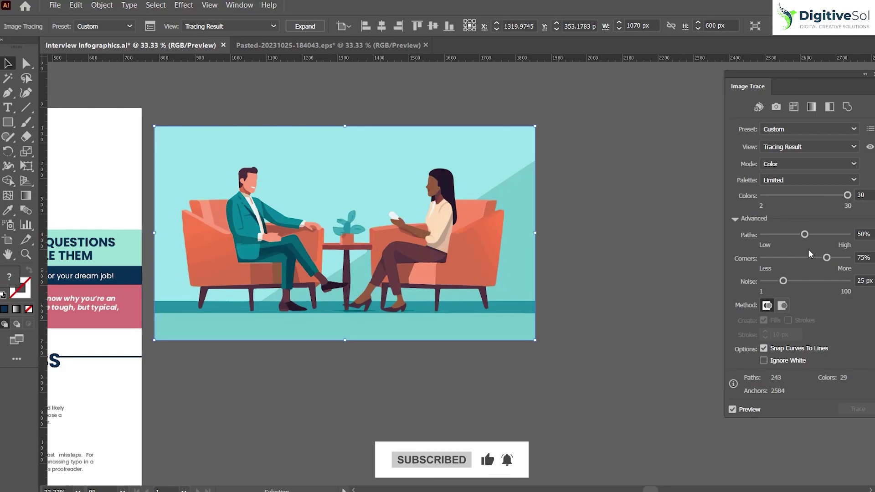
{"action": "left_click_drag", "start_coordinate": [804, 234], "coordinate": [817, 234]}
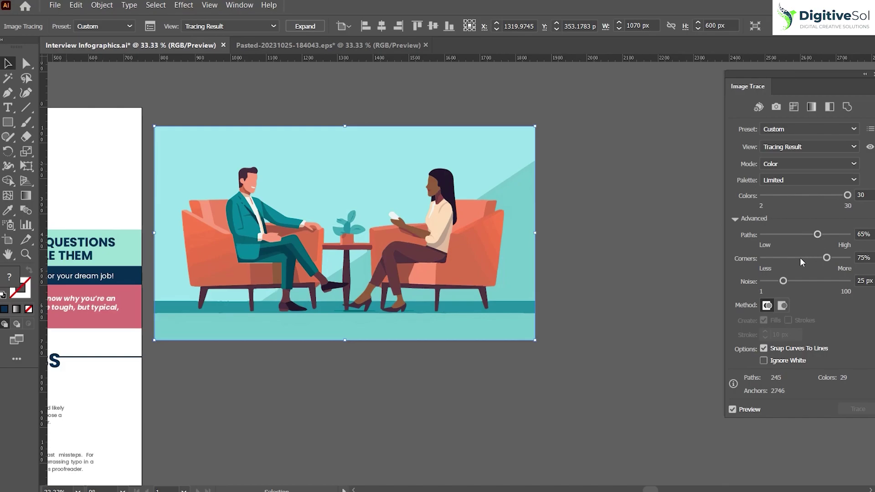
{"action": "left_click_drag", "start_coordinate": [826, 257], "coordinate": [857, 264]}
{"action": "left_click_drag", "start_coordinate": [778, 281], "coordinate": [768, 281]}
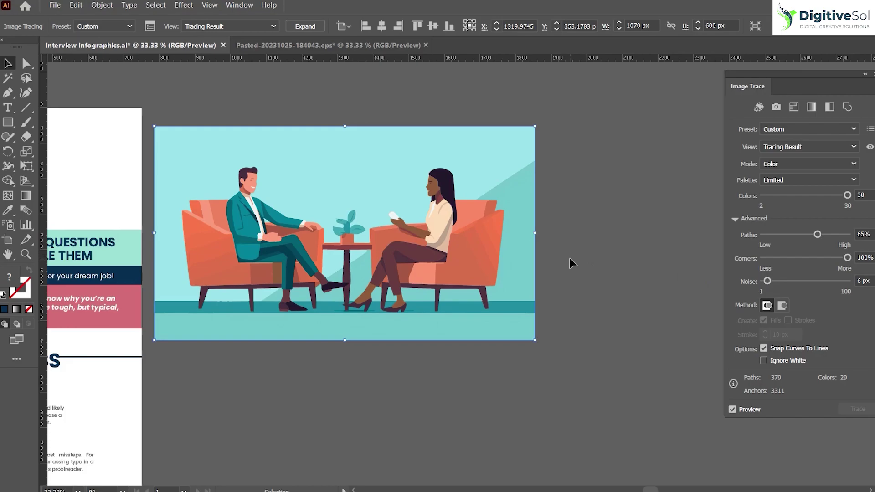
{"action": "left_click_drag", "start_coordinate": [407, 375], "coordinate": [417, 375]}
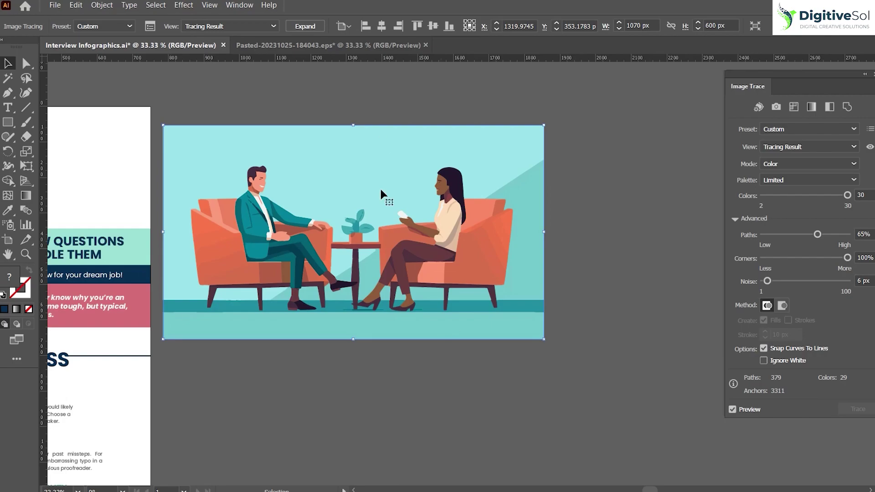
{"action": "left_click", "coordinate": [301, 26]}
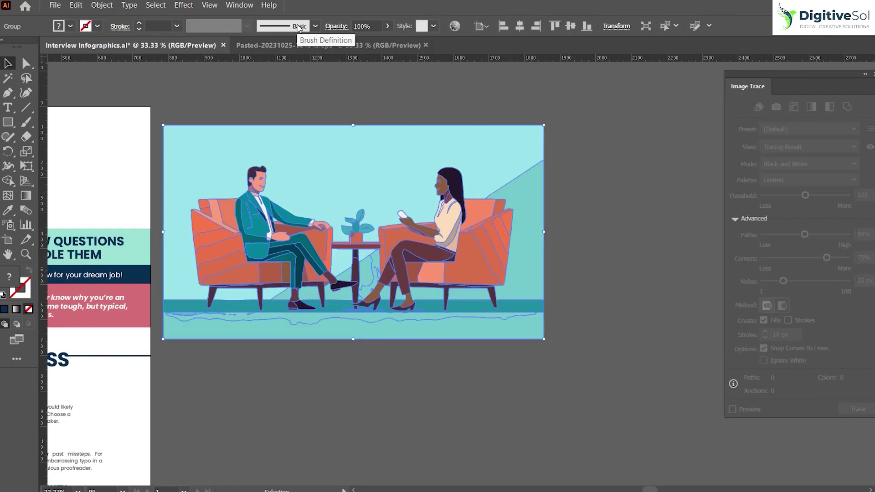
Step: Select individual chair and seat shapes in the expanded illustration to inspect them
{"action": "left_click", "coordinate": [629, 211]}
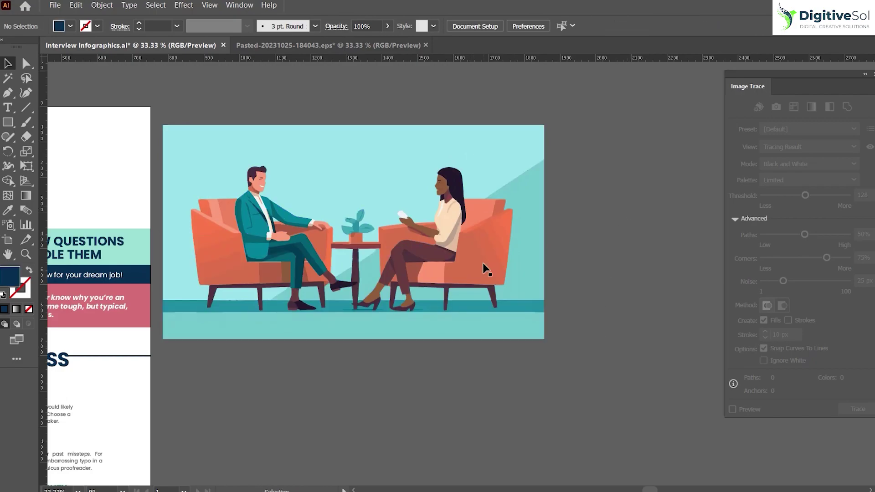
{"action": "left_click", "coordinate": [500, 241]}
{"action": "left_click", "coordinate": [432, 286]}
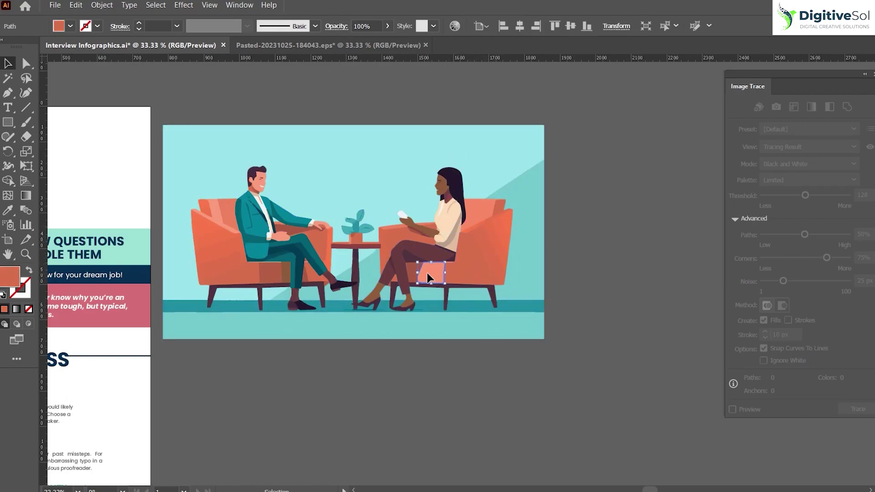
{"action": "left_click", "coordinate": [431, 273]}
{"action": "left_click", "coordinate": [316, 272]}
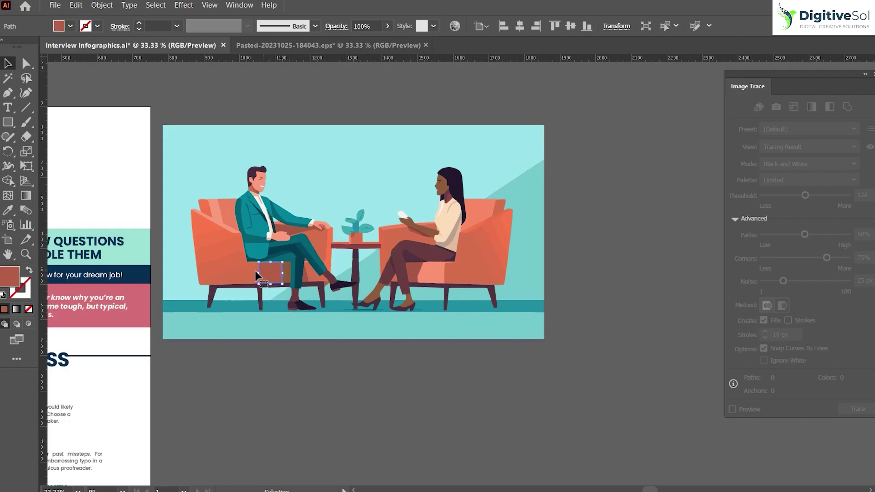
{"action": "left_click", "coordinate": [355, 378]}
Step: Delete the light teal background rectangle and teal triangle, then select all remaining shapes
{"action": "left_click", "coordinate": [493, 145]}
{"action": "key", "text": "Delete"}
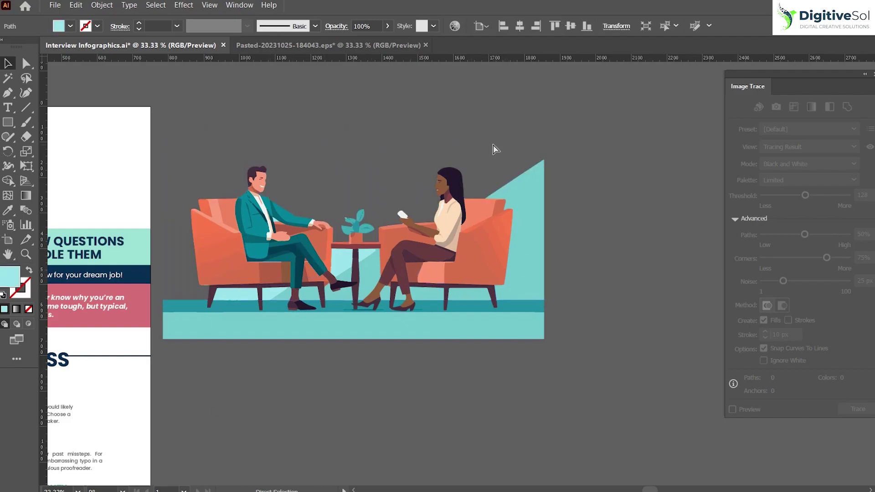
{"action": "left_click", "coordinate": [528, 189]}
{"action": "key", "text": "Delete"}
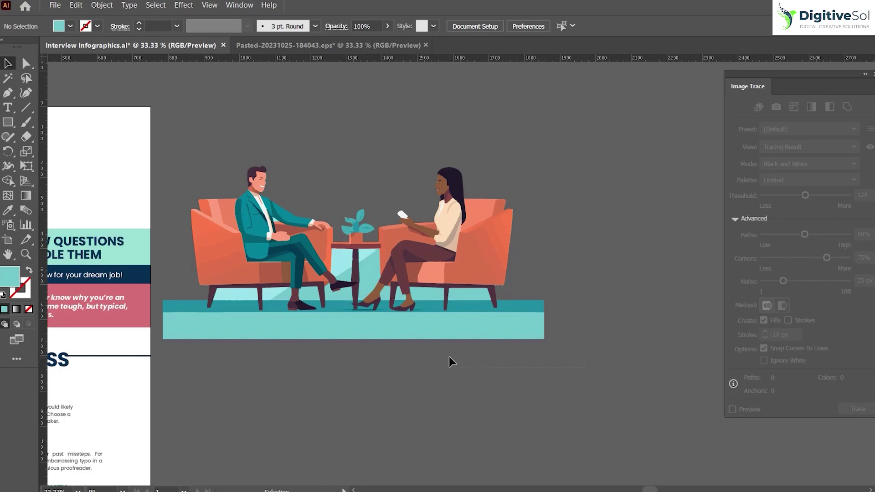
{"action": "key", "text": "ctrl+a"}
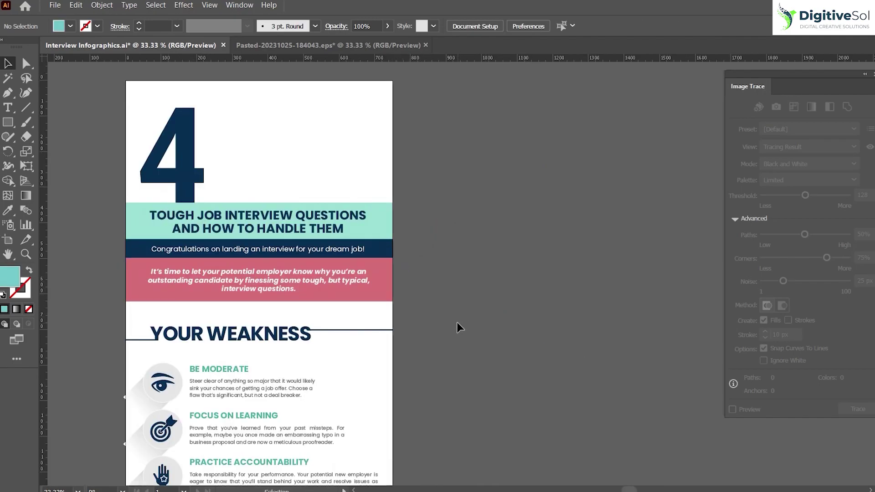
Step: Check the Discord reference, select the teal title banner rectangle, and return to Discord
{"action": "scroll", "coordinate": [456, 322], "scroll_direction": "left", "scroll_amount": 2}
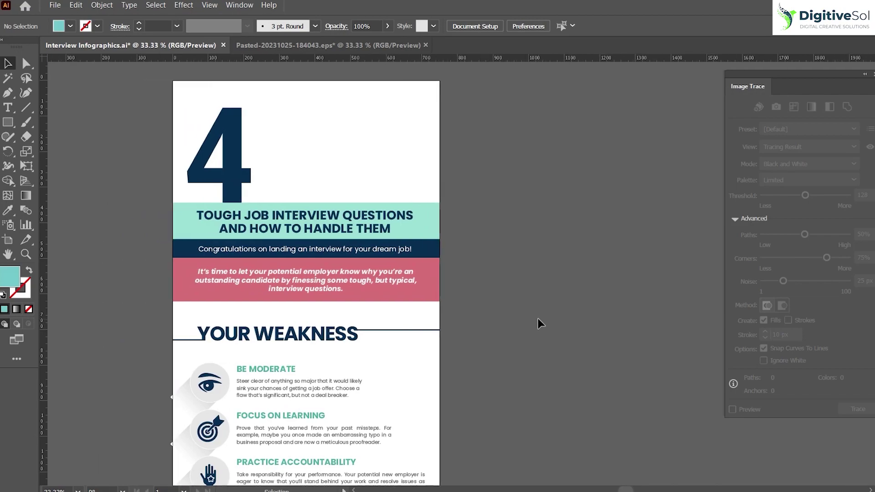
{"action": "left_click", "coordinate": [683, 463]}
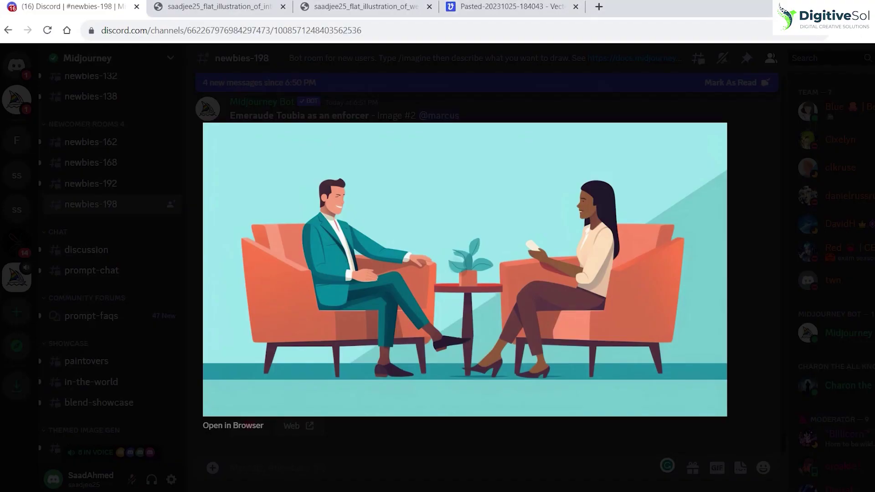
{"action": "left_click", "coordinate": [558, 400]}
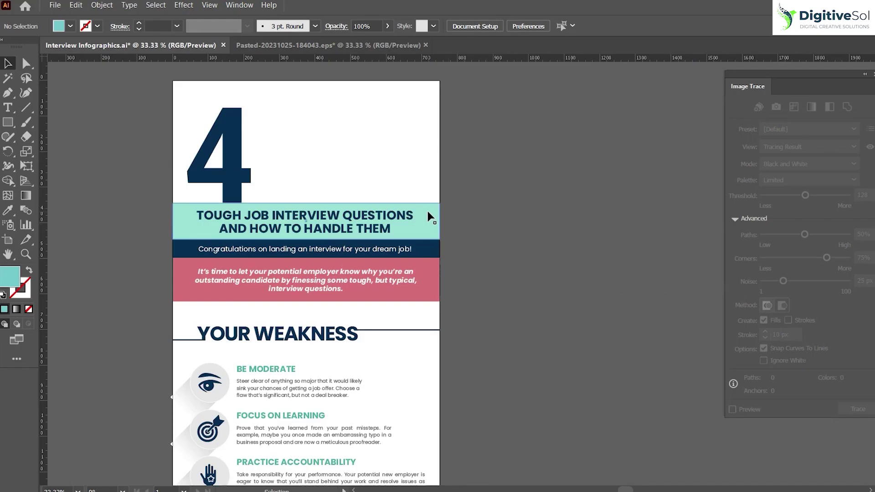
{"action": "left_click", "coordinate": [428, 211]}
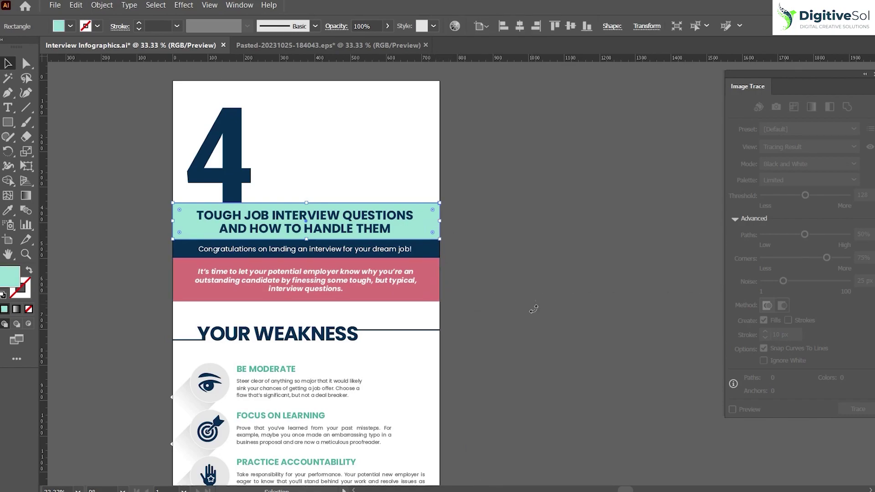
{"action": "key", "text": "alt+Tab"}
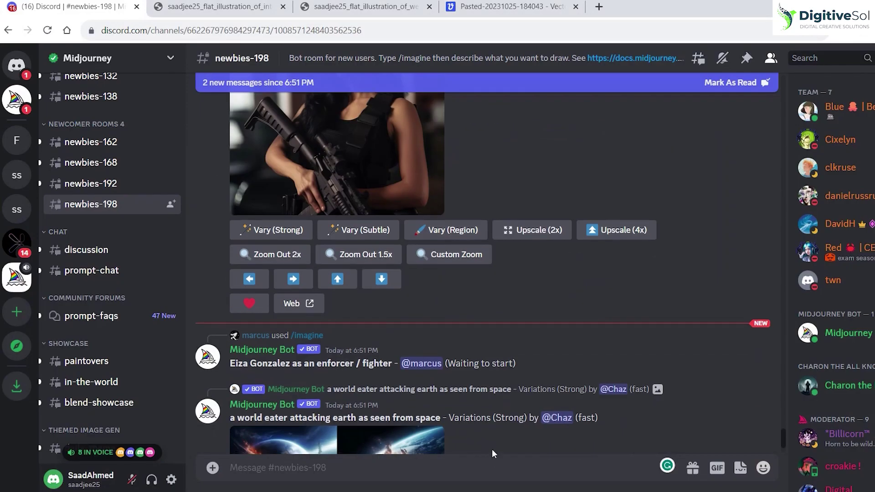
Step: Submit a flat pink-dress interviewer and green-dress interviewee prompt on white, --ar 16:9 --v 5.2
{"action": "type", "text": "/imagine"}
{"action": "key", "text": "Return"}
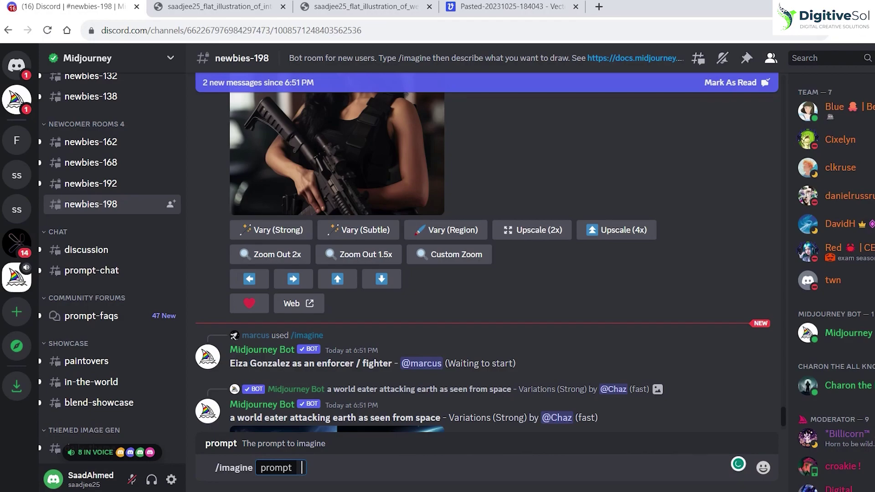
{"action": "type", "text": "flat illustra"}
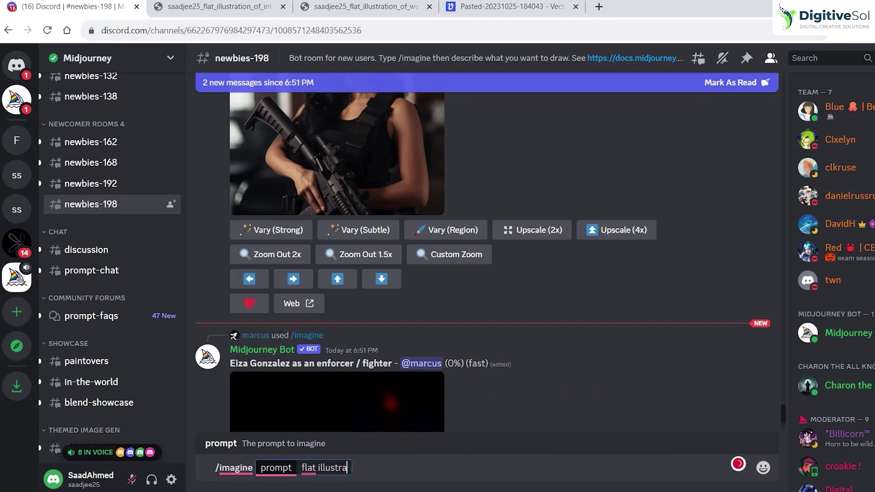
{"action": "type", "text": "tion of interviewer in pl"}
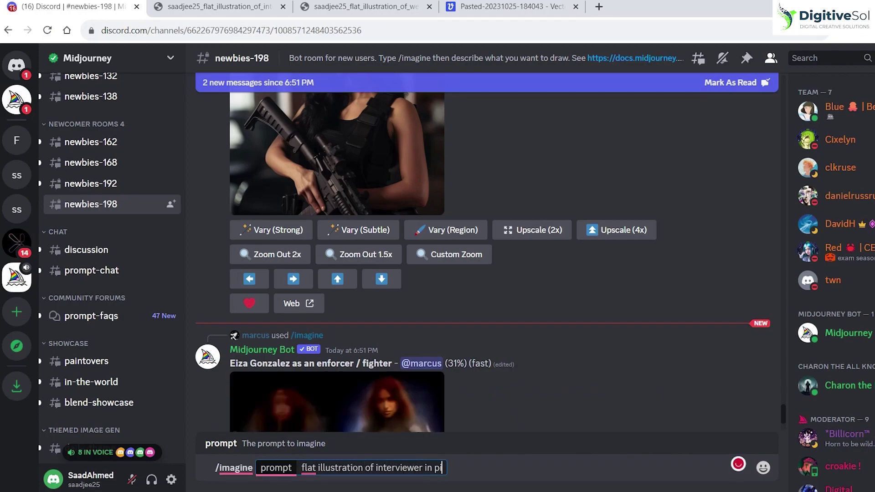
{"action": "key", "text": "BackSpace"}
{"action": "type", "text": "ink dress and interv"}
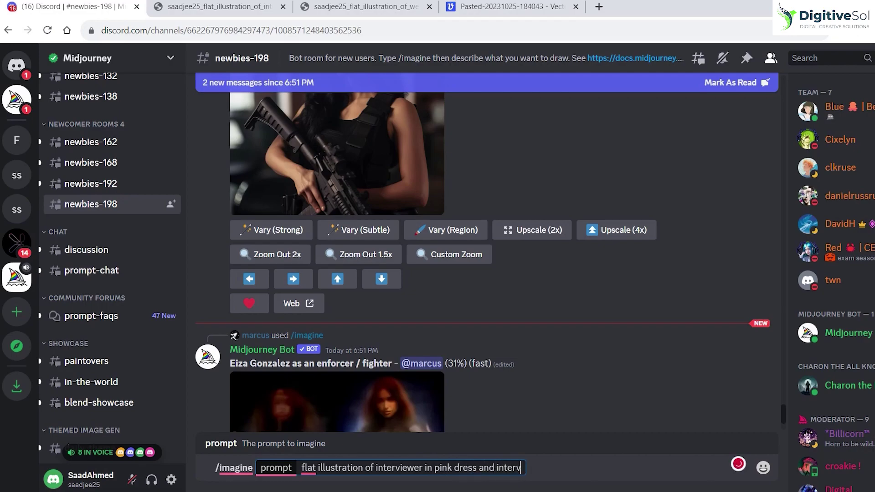
{"action": "type", "text": "iewee in green dress,"}
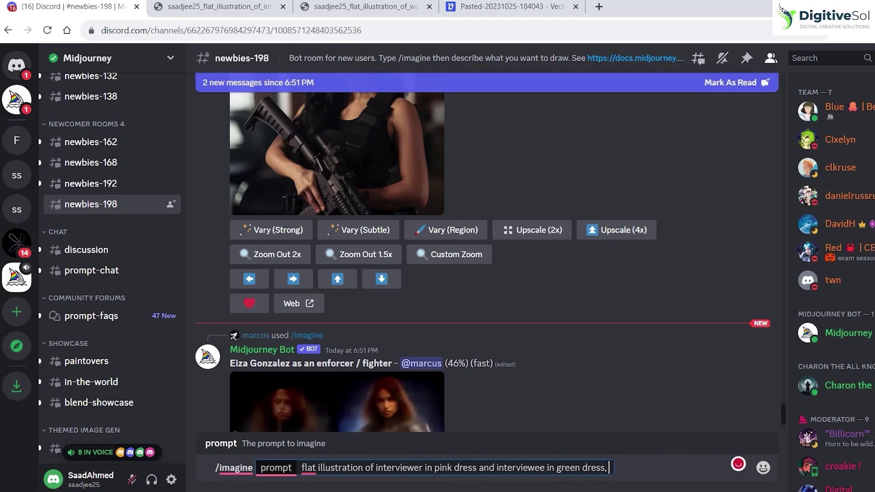
{"action": "key", "text": "BackSpace"}
{"action": "key", "text": "BackSpace"}
{"action": "type", "text": "sitting infront of each"}
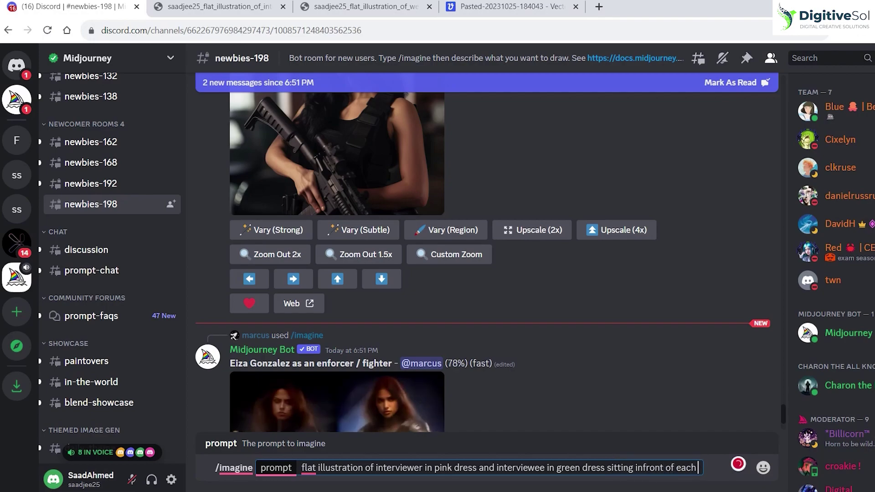
{"action": "type", "text": " other, isolated "}
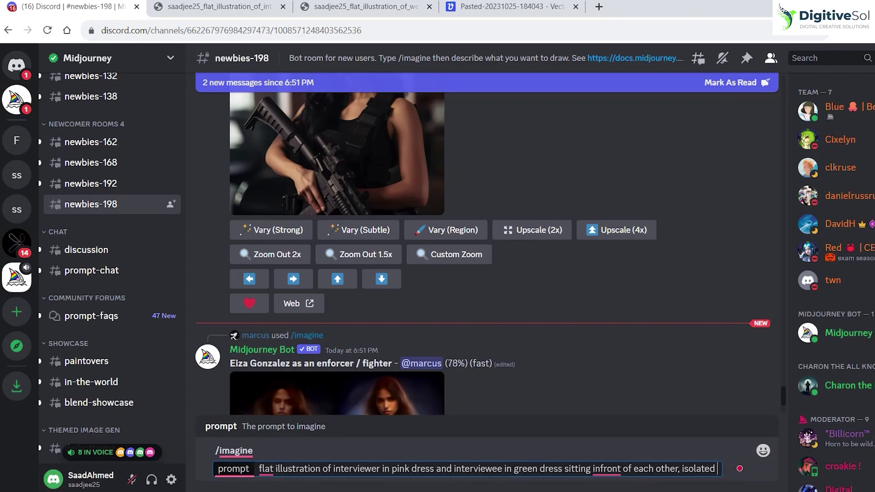
{"action": "type", "text": "on white backg"}
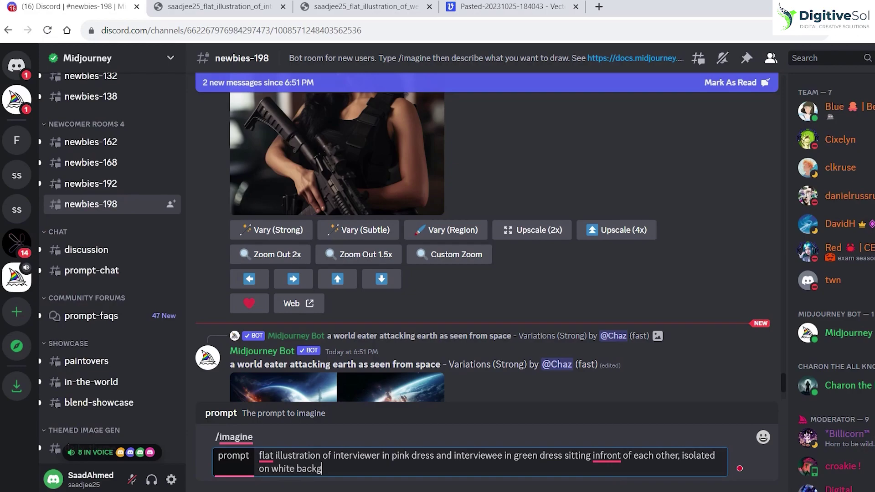
{"action": "type", "text": "round, --ar 16:9 --v 5.2"}
{"action": "key", "text": "Return"}
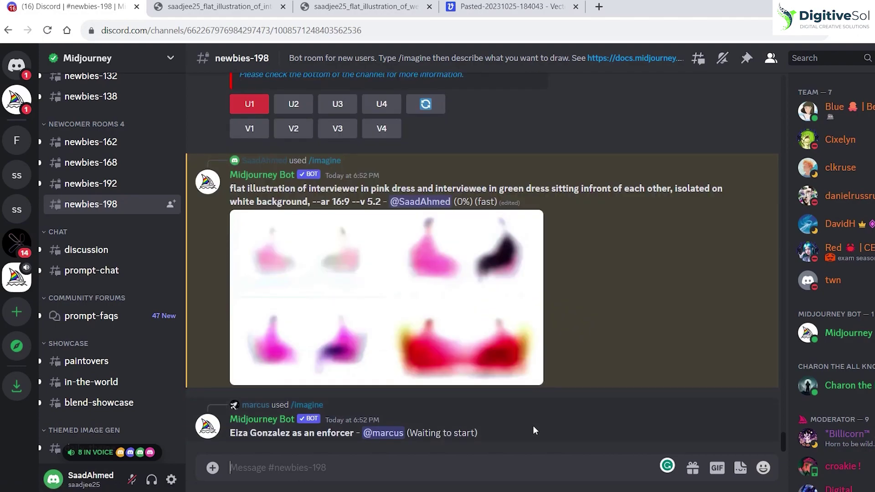
Step: Upscale the second image with green armchairs (U2) and open it full size
{"action": "left_click", "coordinate": [576, 7]}
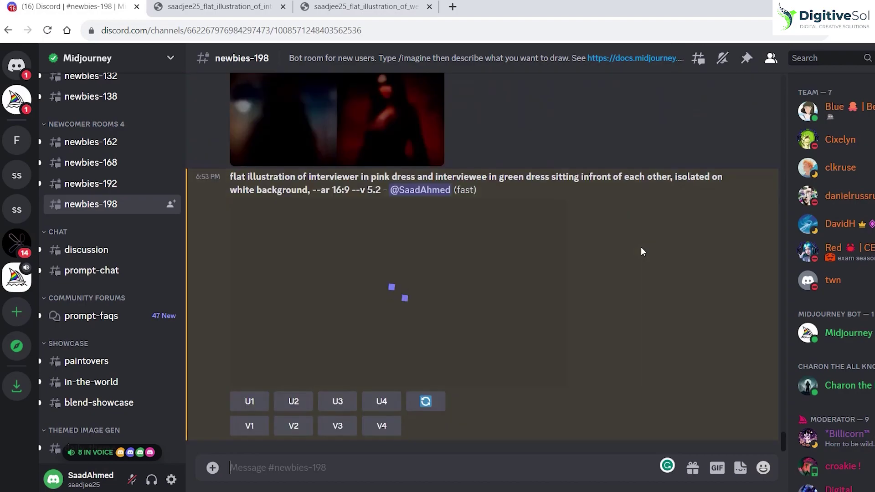
{"action": "left_click", "coordinate": [428, 272]}
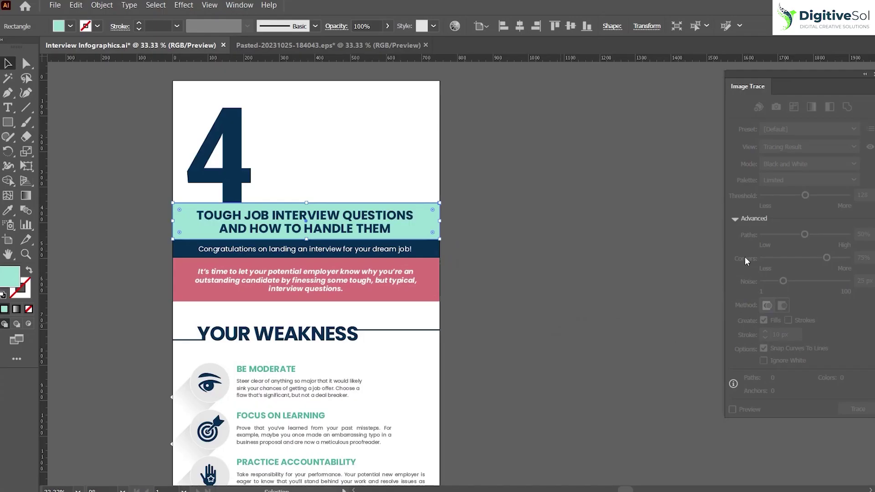
{"action": "left_click", "coordinate": [561, 242]}
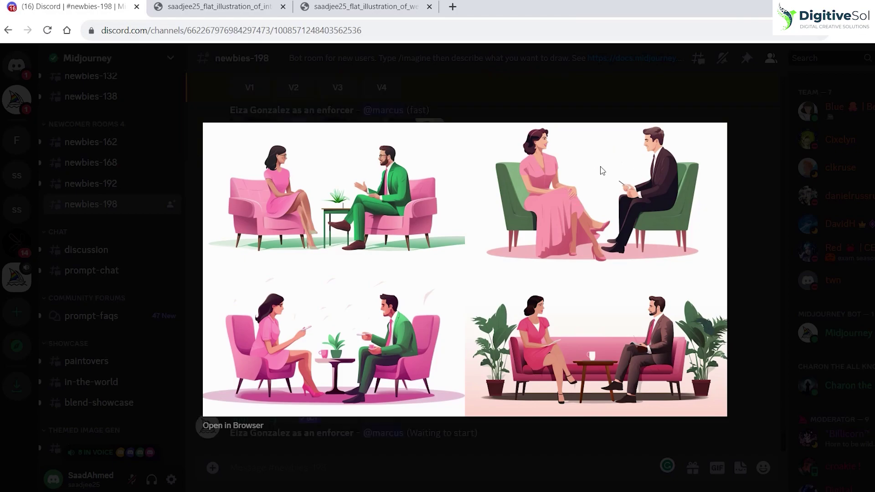
{"action": "left_click", "coordinate": [733, 260]}
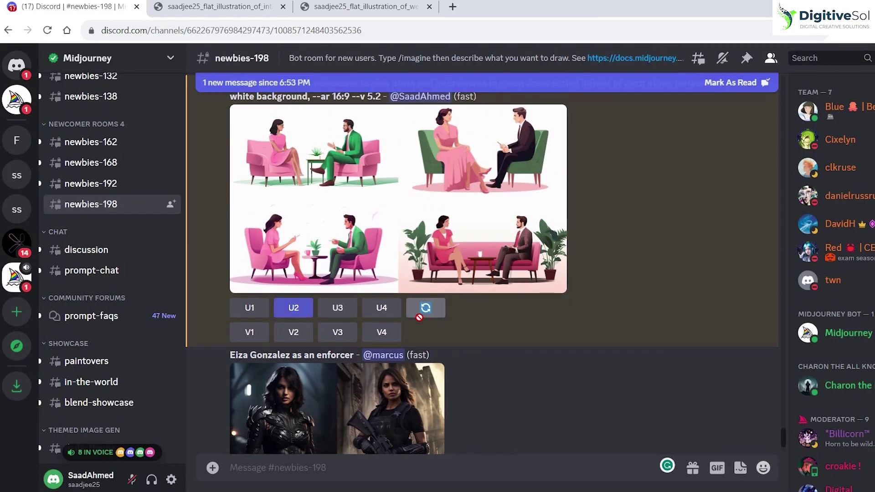
{"action": "left_click", "coordinate": [447, 275]}
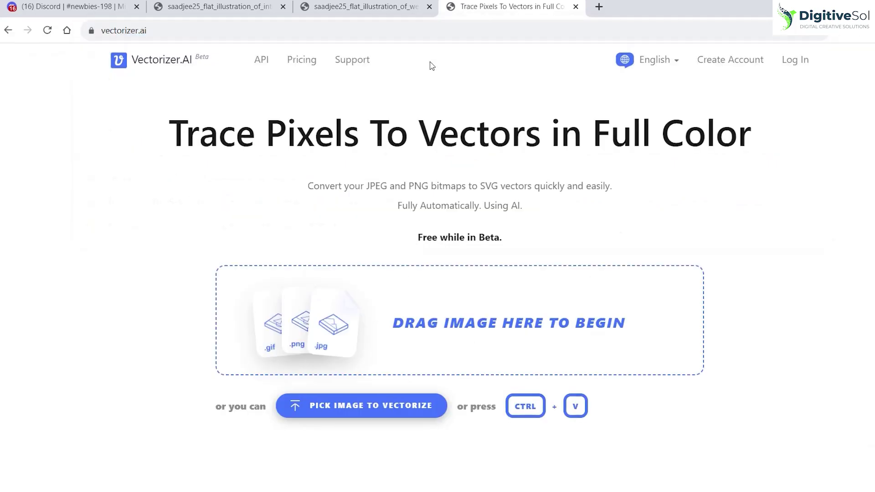
Step: Paste the copied illustration into Vectorizer.AI and inspect the vectorized result
{"action": "key", "text": "ctrl+v"}
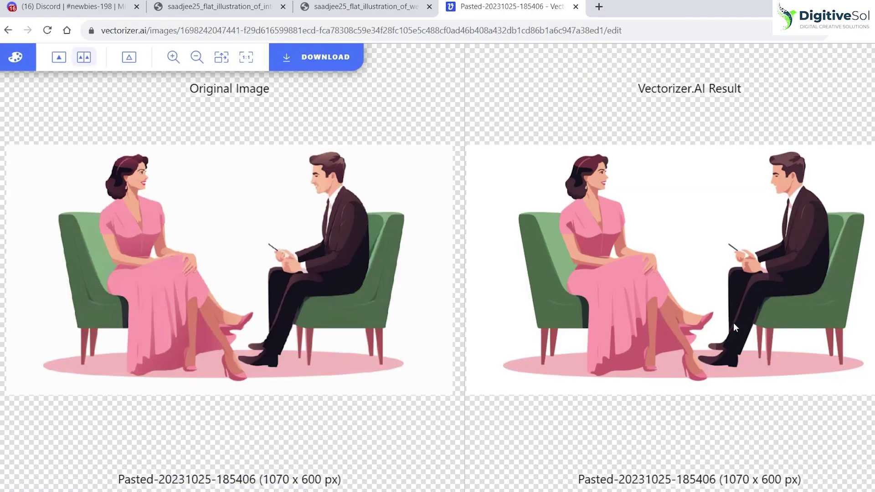
{"action": "scroll", "coordinate": [642, 215], "scroll_direction": "up", "scroll_amount": 5}
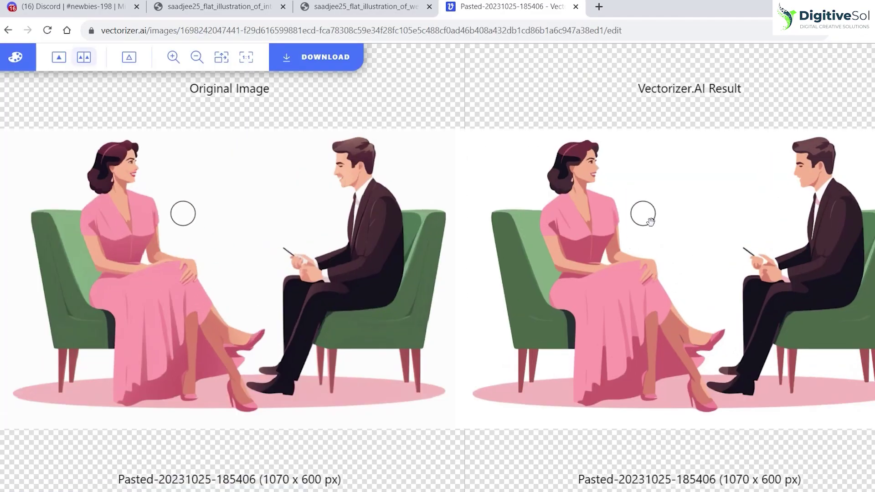
{"action": "scroll", "coordinate": [620, 319], "scroll_direction": "down", "scroll_amount": 4}
{"action": "scroll", "coordinate": [588, 346], "scroll_direction": "up", "scroll_amount": 10}
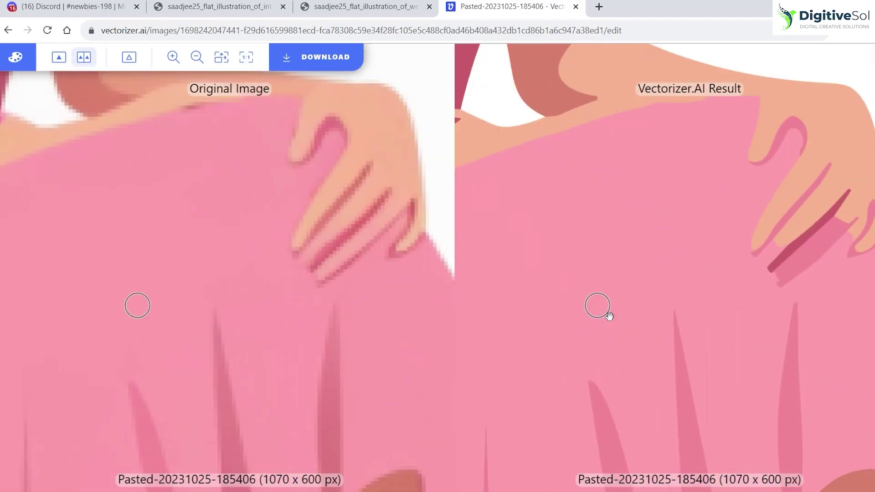
{"action": "scroll", "coordinate": [609, 316], "scroll_direction": "down", "scroll_amount": 3}
{"action": "scroll", "coordinate": [609, 316], "scroll_direction": "down", "scroll_amount": 8}
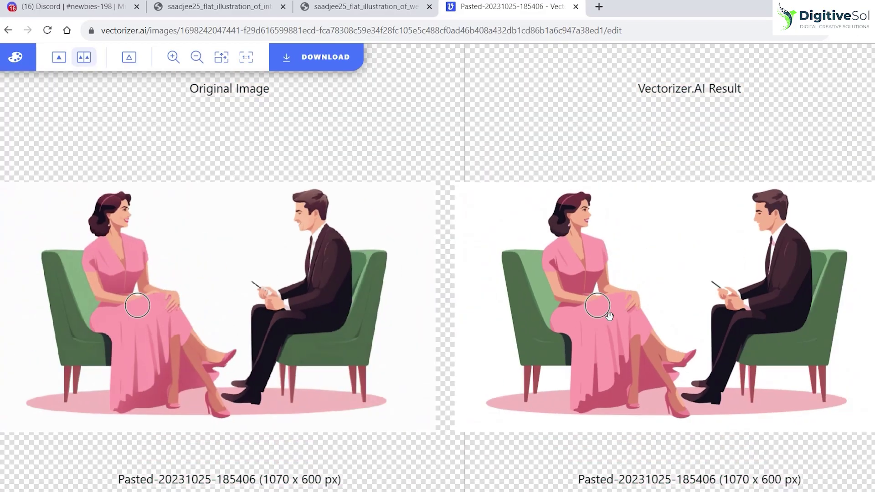
{"action": "scroll", "coordinate": [609, 316], "scroll_direction": "down", "scroll_amount": 2}
{"action": "scroll", "coordinate": [606, 314], "scroll_direction": "up", "scroll_amount": 2}
Step: Download the result as EPS and open Pasted-20231025-185406.eps in Illustrator
{"action": "left_click", "coordinate": [333, 61]}
{"action": "scroll", "coordinate": [325, 236], "scroll_direction": "down", "scroll_amount": 5}
{"action": "scroll", "coordinate": [147, 239], "scroll_direction": "up", "scroll_amount": 4}
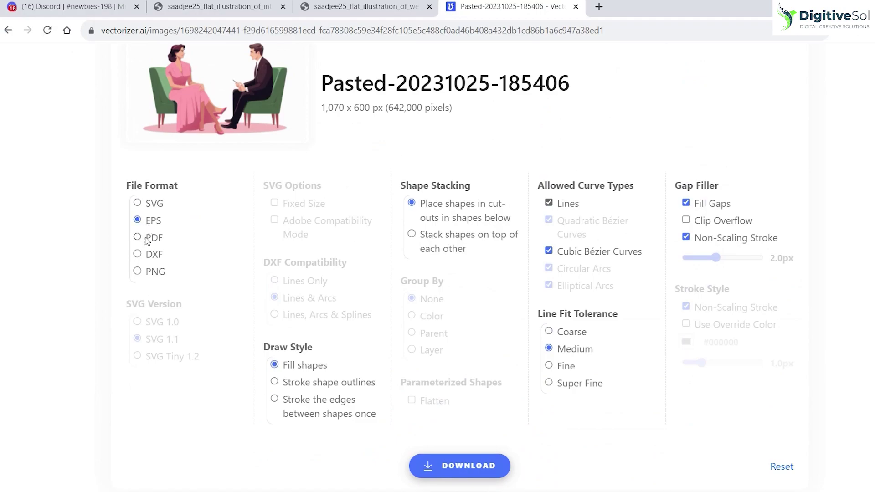
{"action": "left_click", "coordinate": [461, 466]}
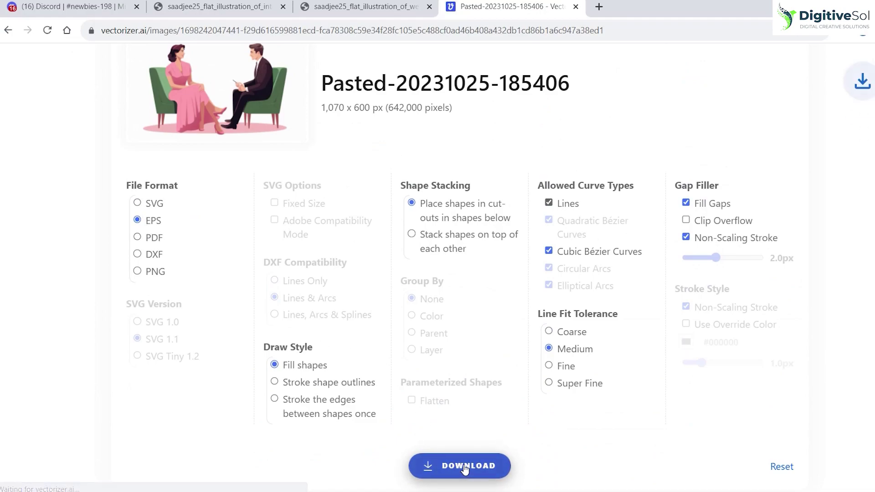
{"action": "left_click", "coordinate": [863, 31]}
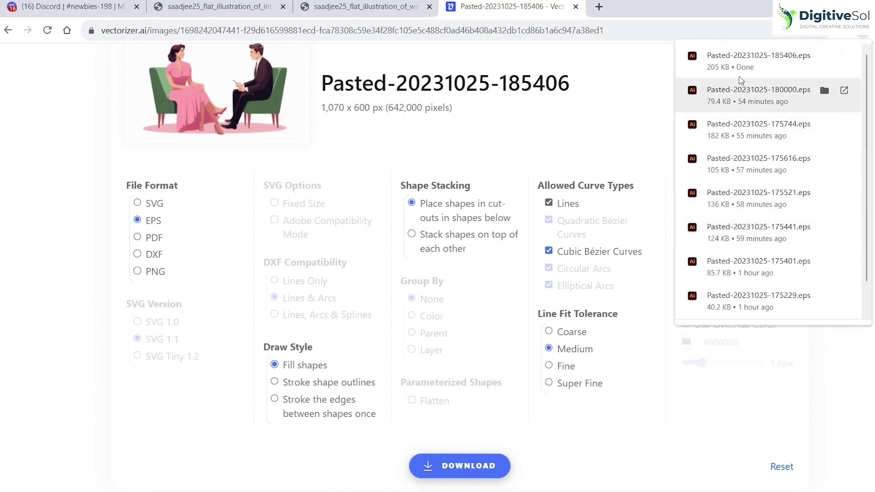
{"action": "left_click", "coordinate": [734, 59]}
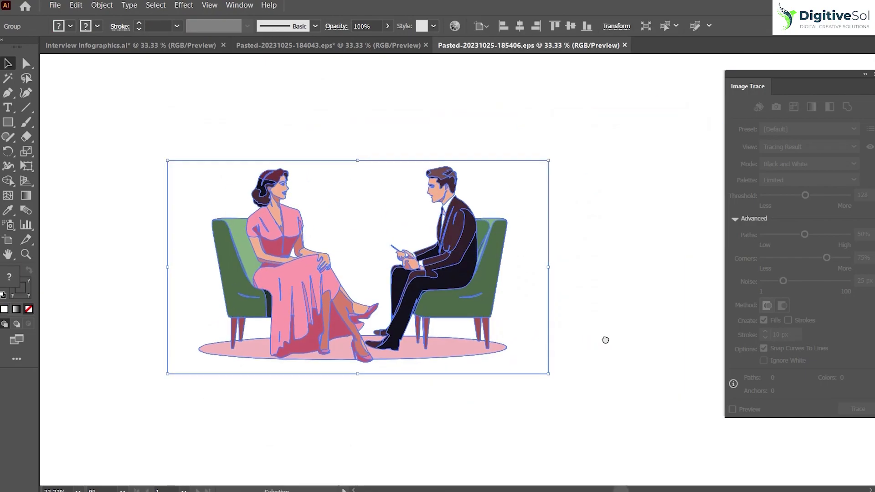
Step: Ungroup and copy the whole couple illustration, then paste it into Interview Infographics.ai
{"action": "key", "text": "ctrl+shift+g"}
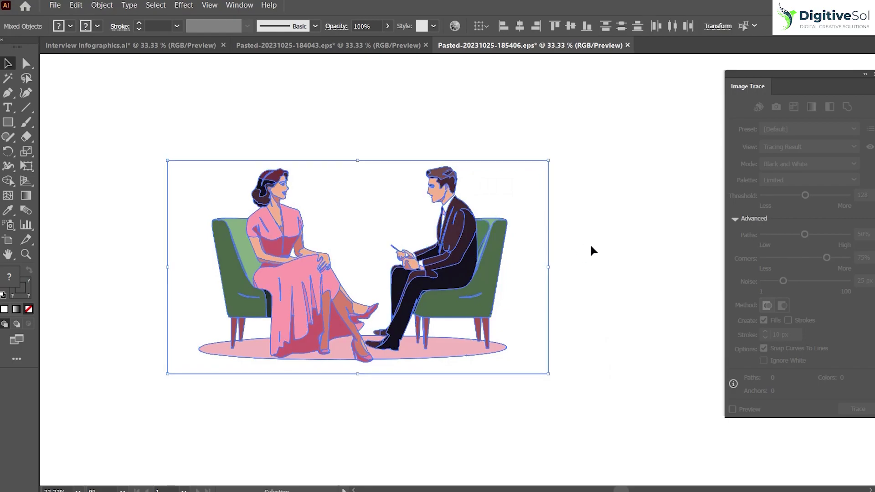
{"action": "left_click_drag", "start_coordinate": [598, 264], "coordinate": [527, 195]}
{"action": "left_click_drag", "start_coordinate": [568, 383], "coordinate": [164, 78]}
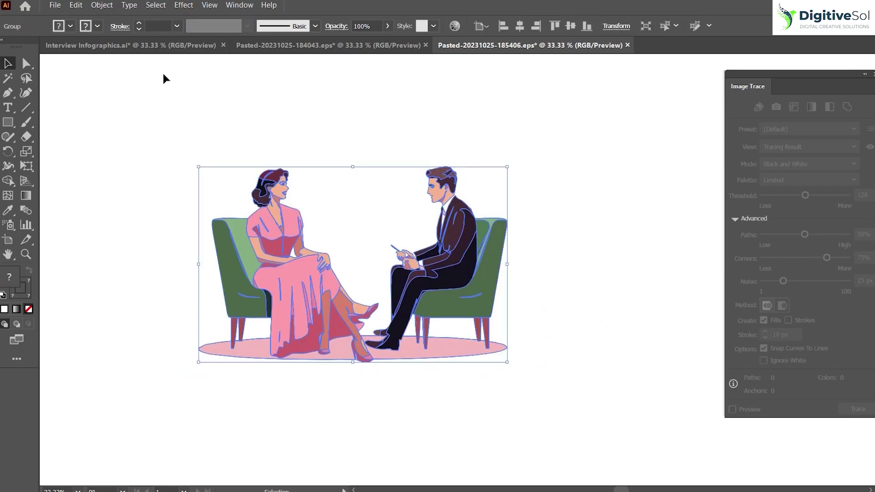
{"action": "key", "text": "ctrl+c"}
{"action": "left_click", "coordinate": [164, 46]}
{"action": "key", "text": "ctrl+v"}
Step: Scale the illustration down and place it beside the large 4 above the title
{"action": "left_click_drag", "start_coordinate": [546, 252], "coordinate": [479, 158]}
{"action": "left_click_drag", "start_coordinate": [527, 172], "coordinate": [379, 159]}
{"action": "left_click_drag", "start_coordinate": [400, 204], "coordinate": [439, 223]}
{"action": "left_click_drag", "start_coordinate": [409, 179], "coordinate": [407, 179]}
{"action": "left_click", "coordinate": [539, 202]}
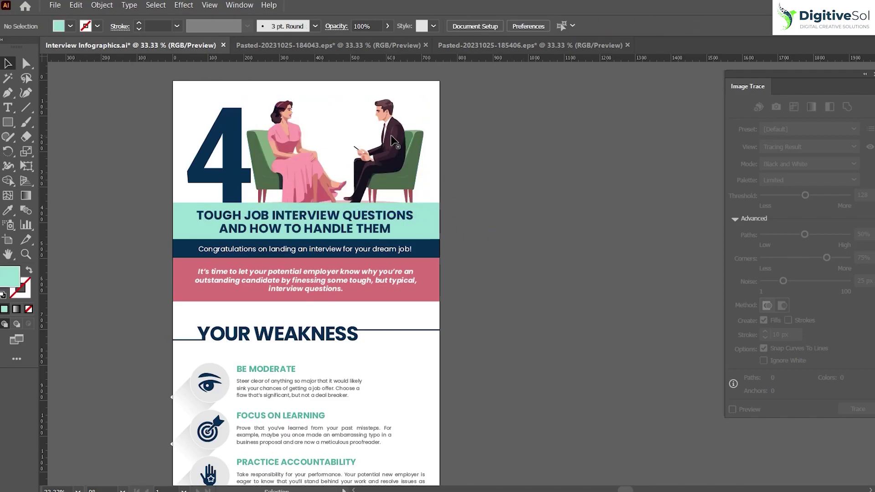
Step: Nudge the couple illustration lower so its chairs sit on the teal title banner beside the '4'
{"action": "left_click_drag", "start_coordinate": [390, 141], "coordinate": [393, 150]}
{"action": "scroll", "coordinate": [538, 274], "scroll_direction": "left", "scroll_amount": 5}
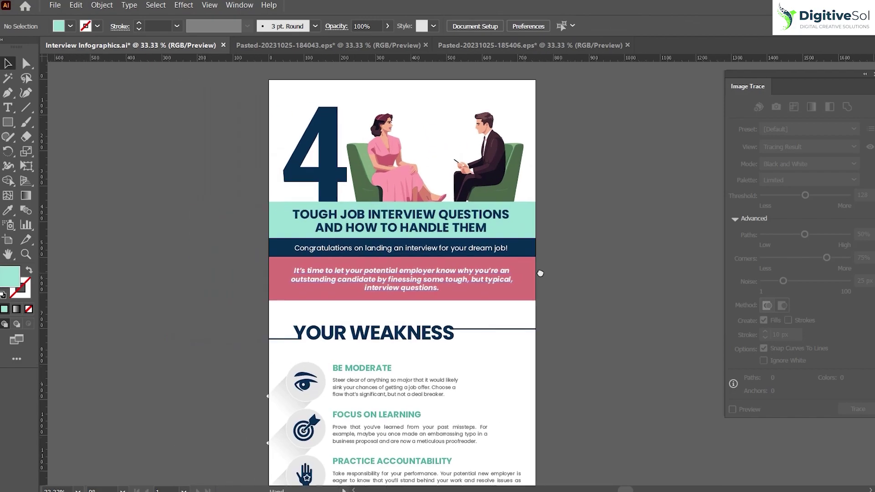